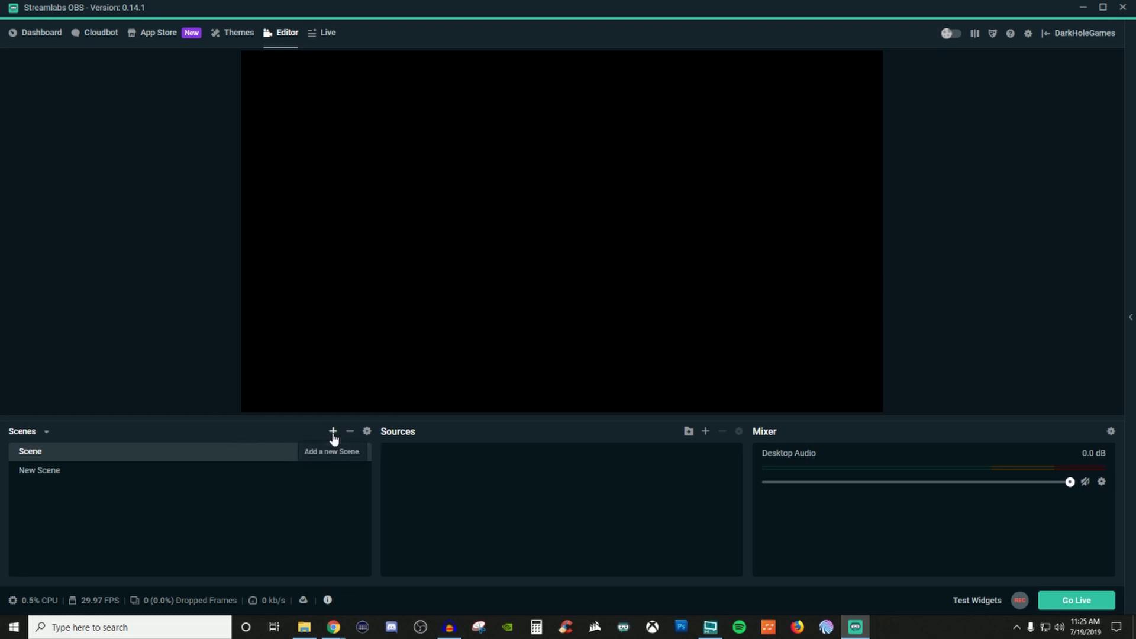
Add an Image Slide Show source to the scene under its default name.
click(705, 432)
click(270, 347)
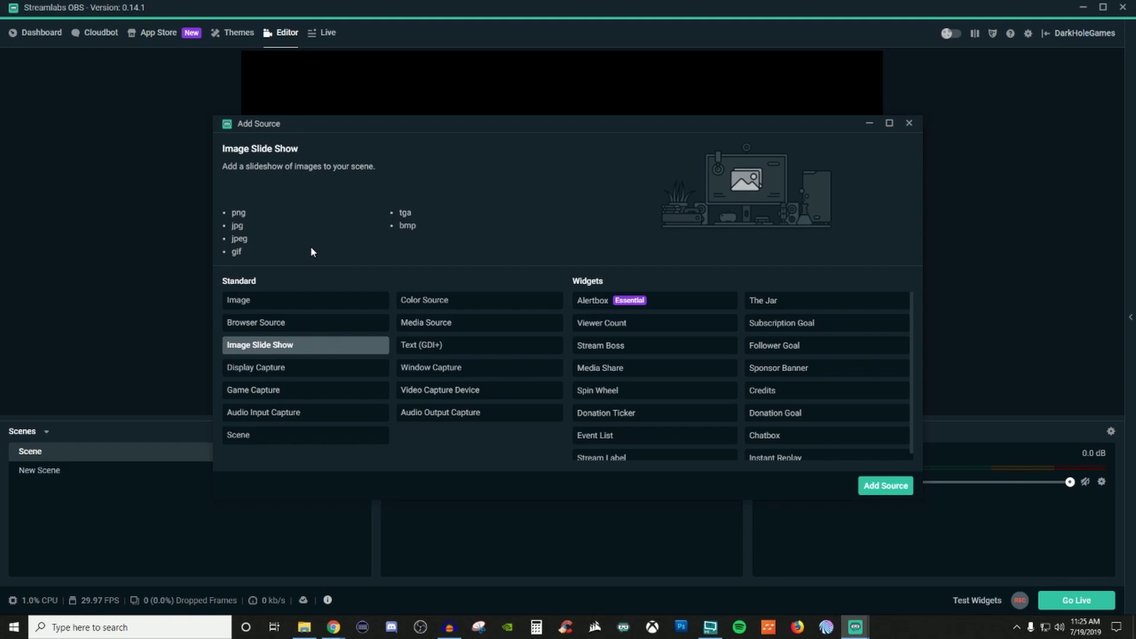
click(886, 485)
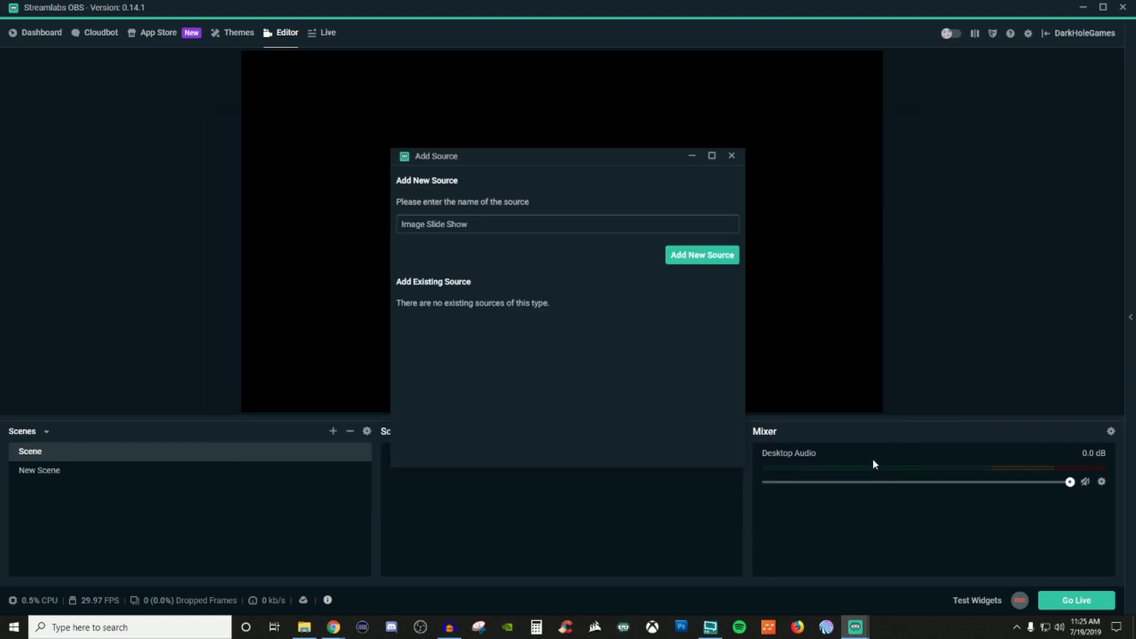
click(701, 259)
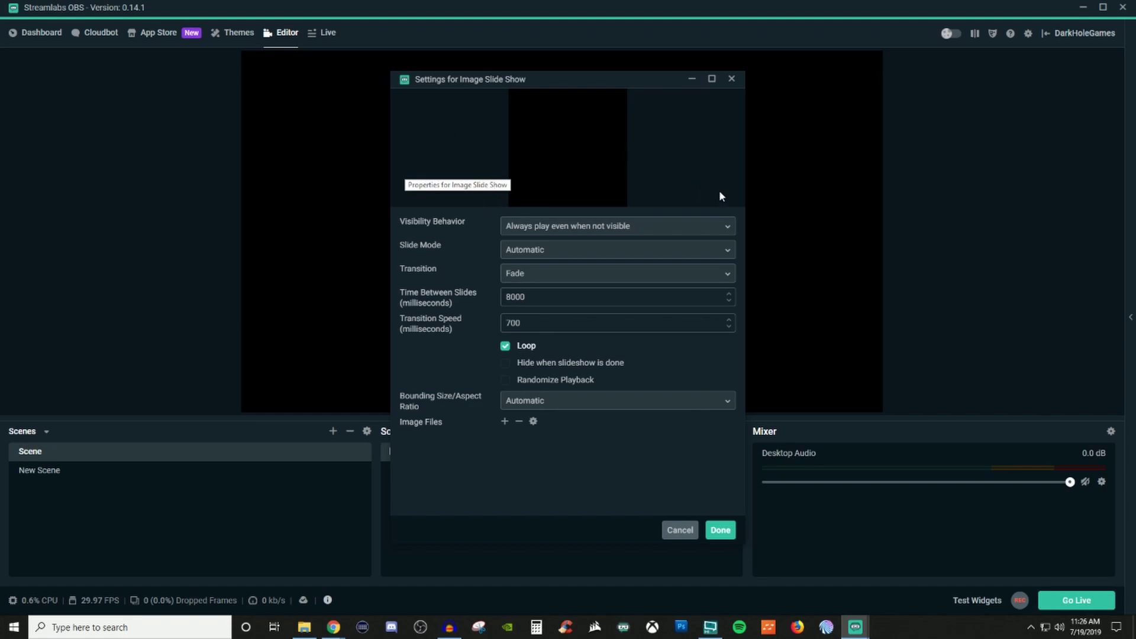
click(729, 227)
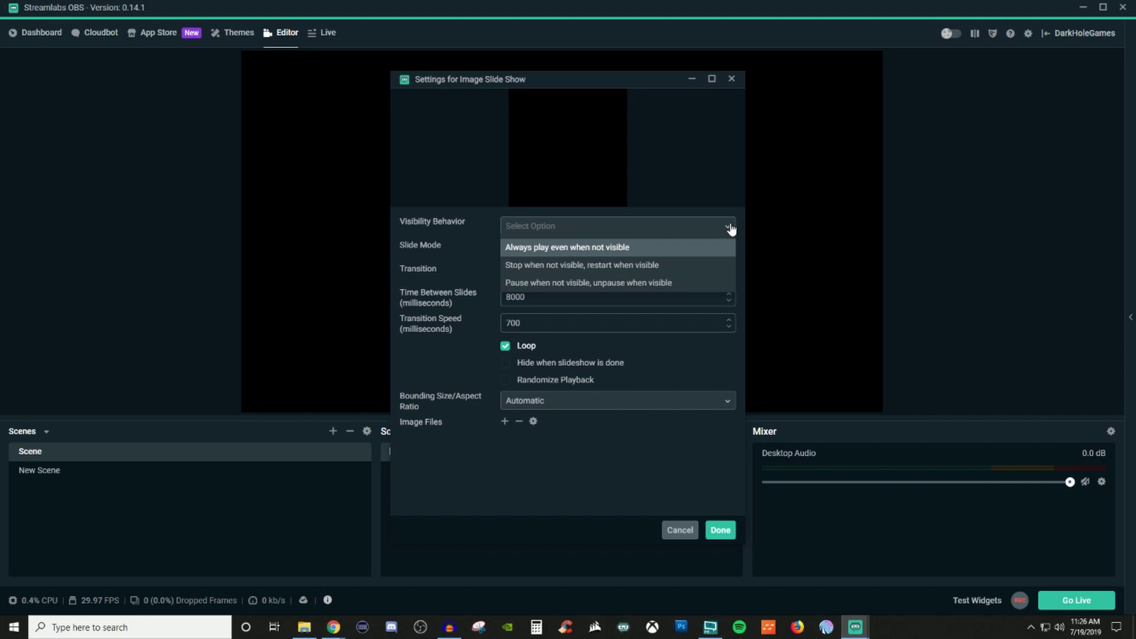
click(731, 228)
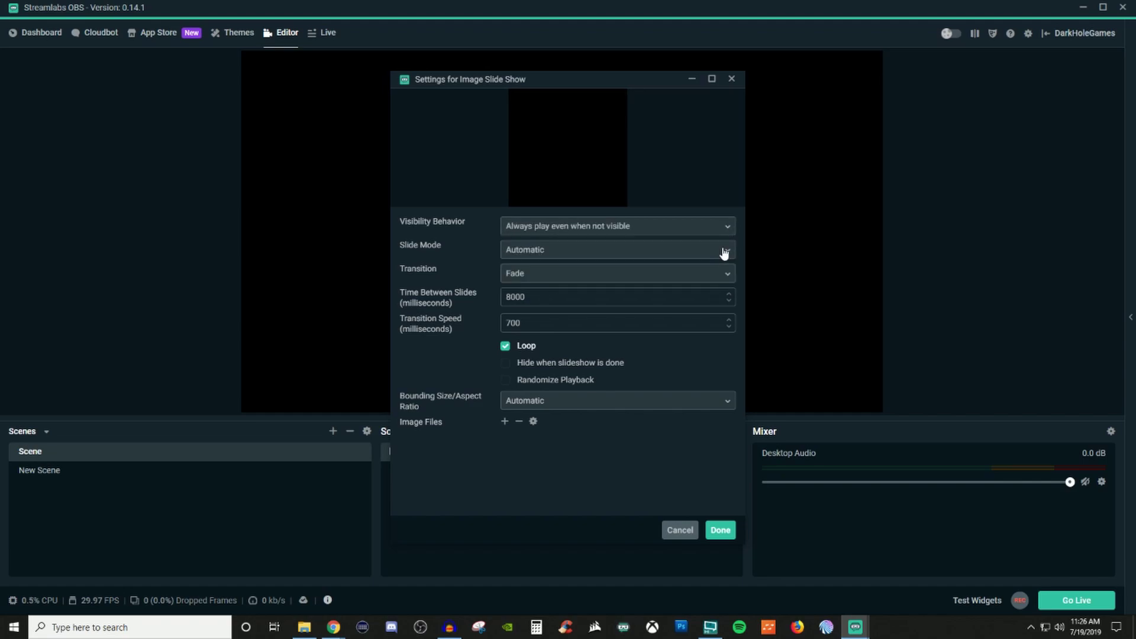
Keep the slideshow's Slide Mode on Automatic and its transition on Fade.
click(727, 251)
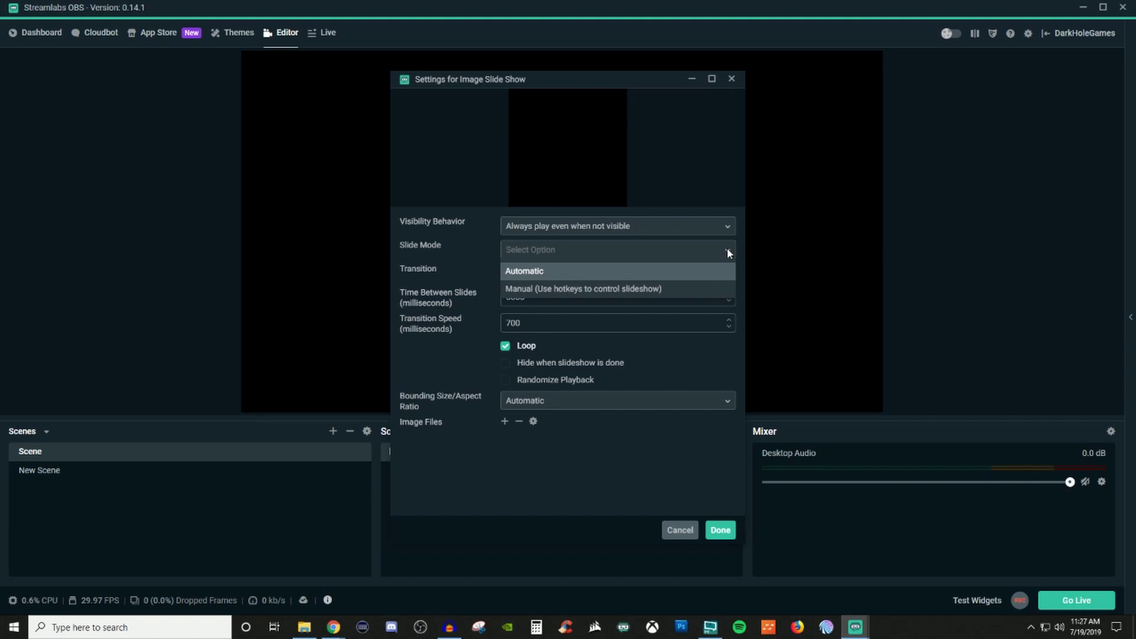
key(Return)
click(728, 276)
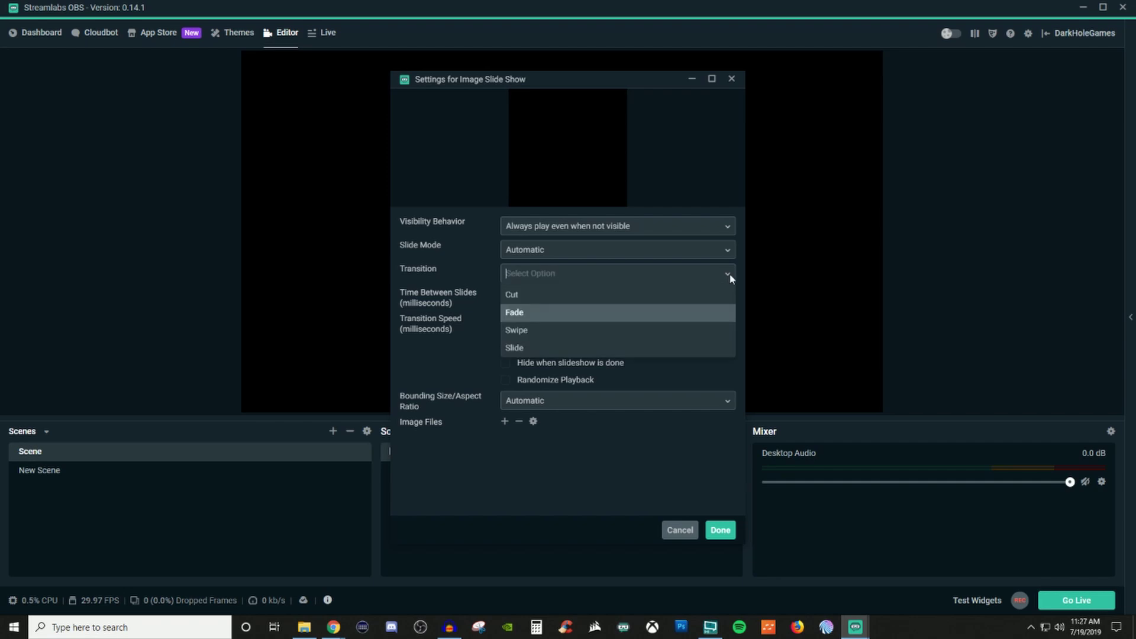
key(Return)
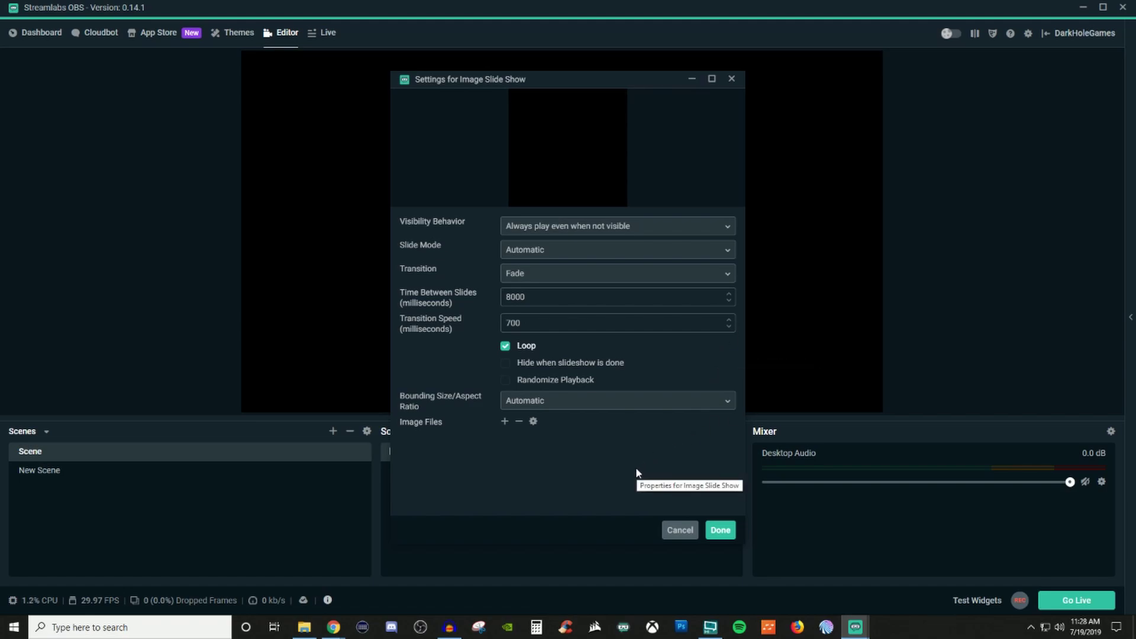
Leave Bounding Size/Aspect Ratio on Automatic and bring up the options for adding images.
click(729, 401)
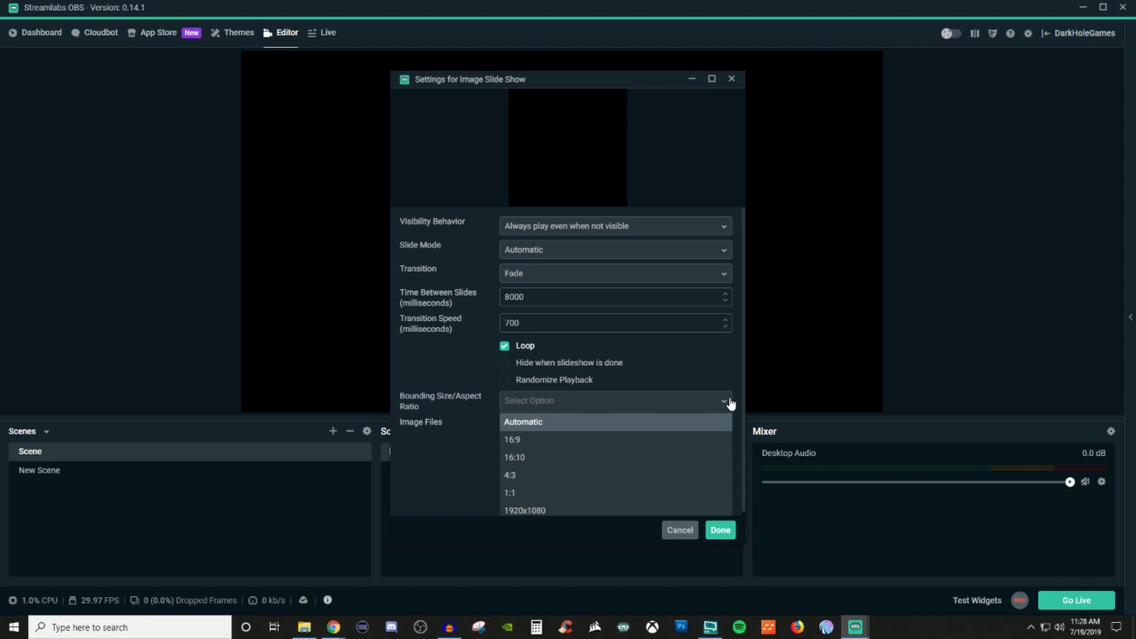
click(703, 423)
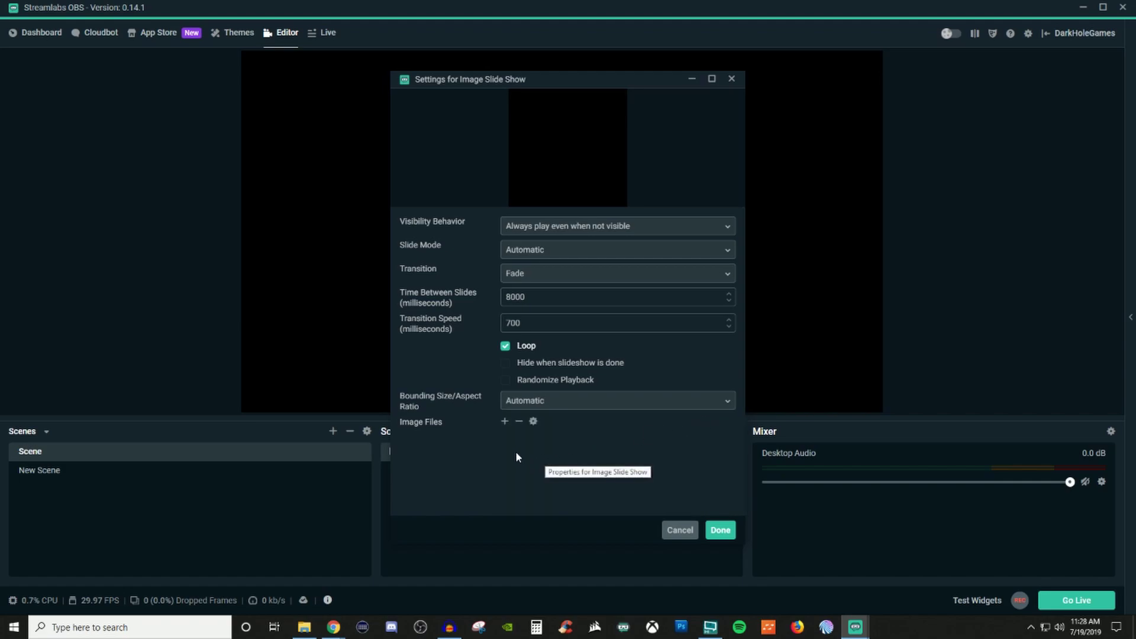
click(505, 422)
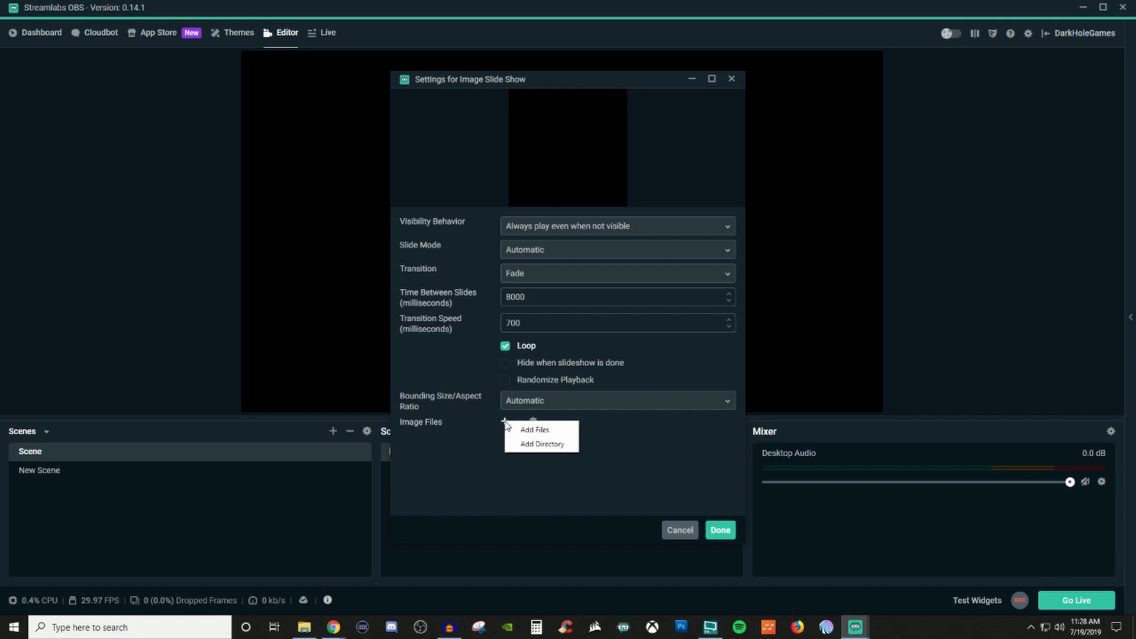
Add 139627.jpg and bg-mac.png from the Desktop to the slideshow's image files.
click(514, 431)
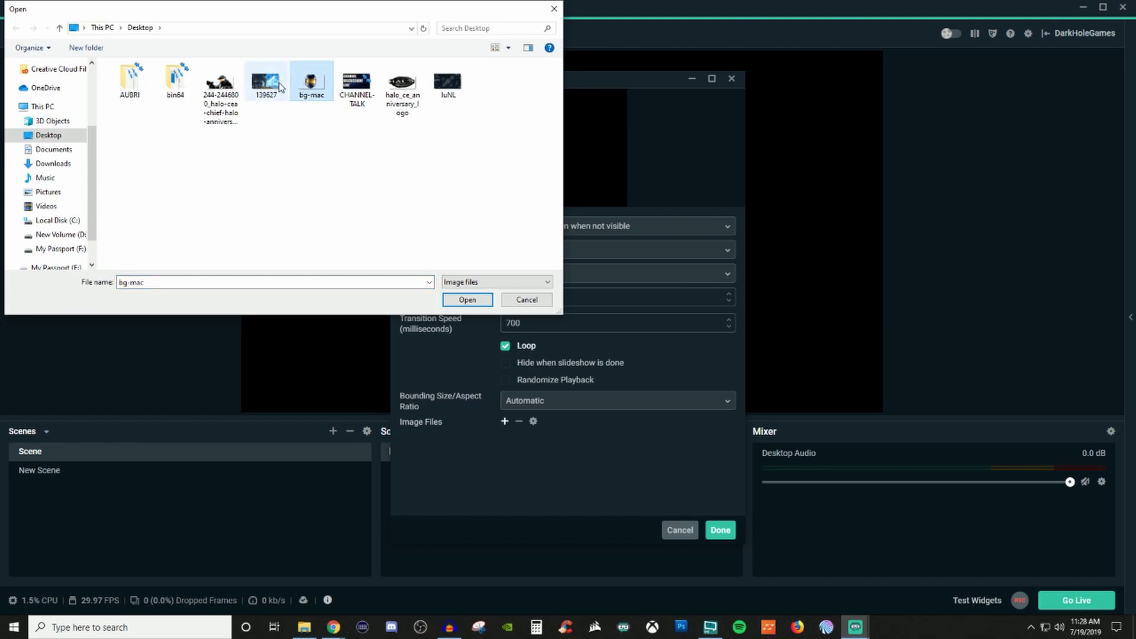
click(457, 304)
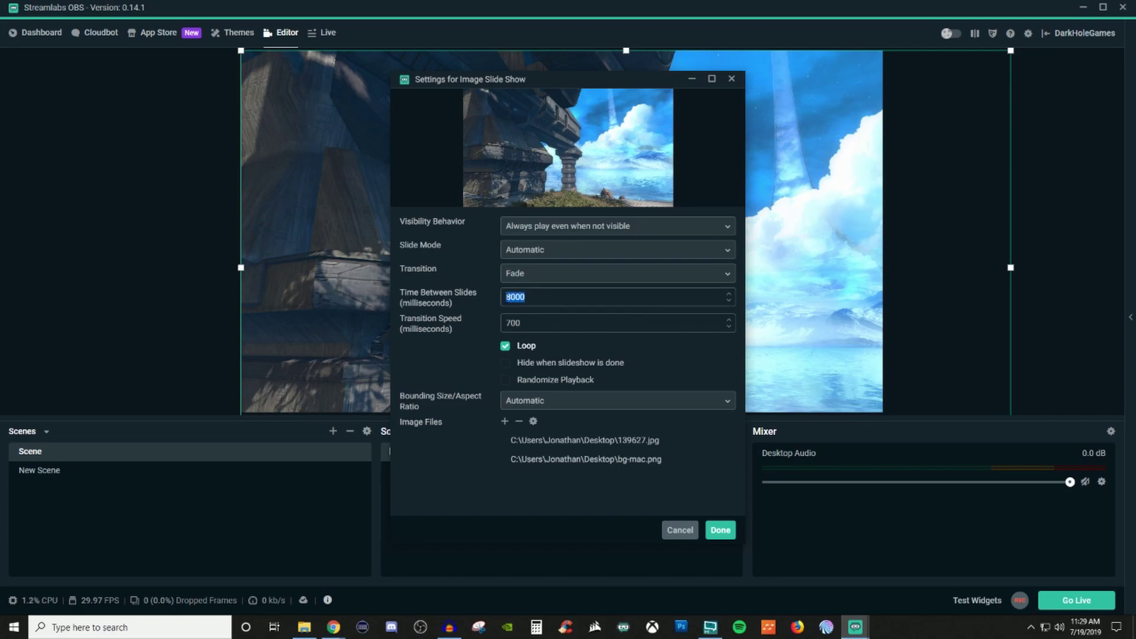
Set 500 ms between slides, save the settings, and fit the slideshow source to the canvas.
text(50)
click(720, 531)
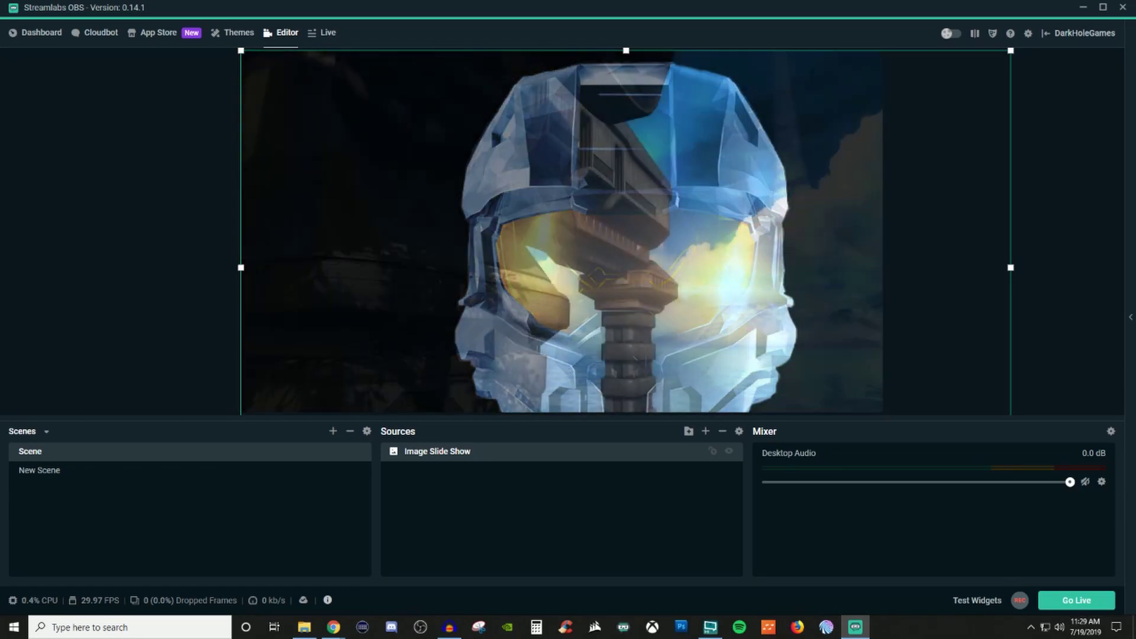
right_click(624, 263)
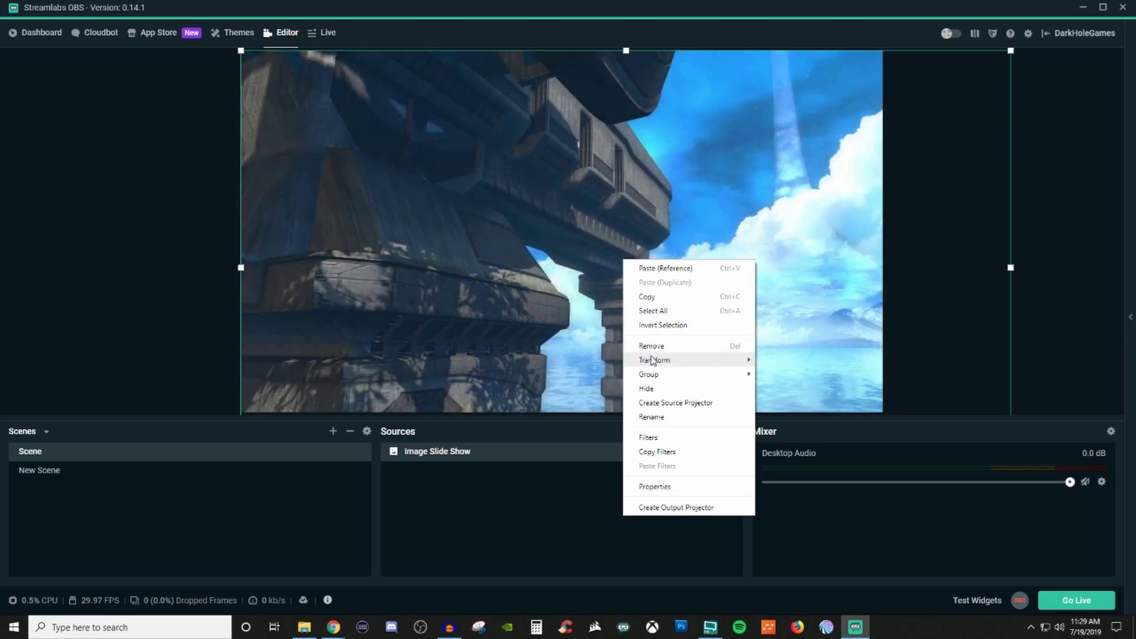
mouse_move(651, 360)
click(789, 409)
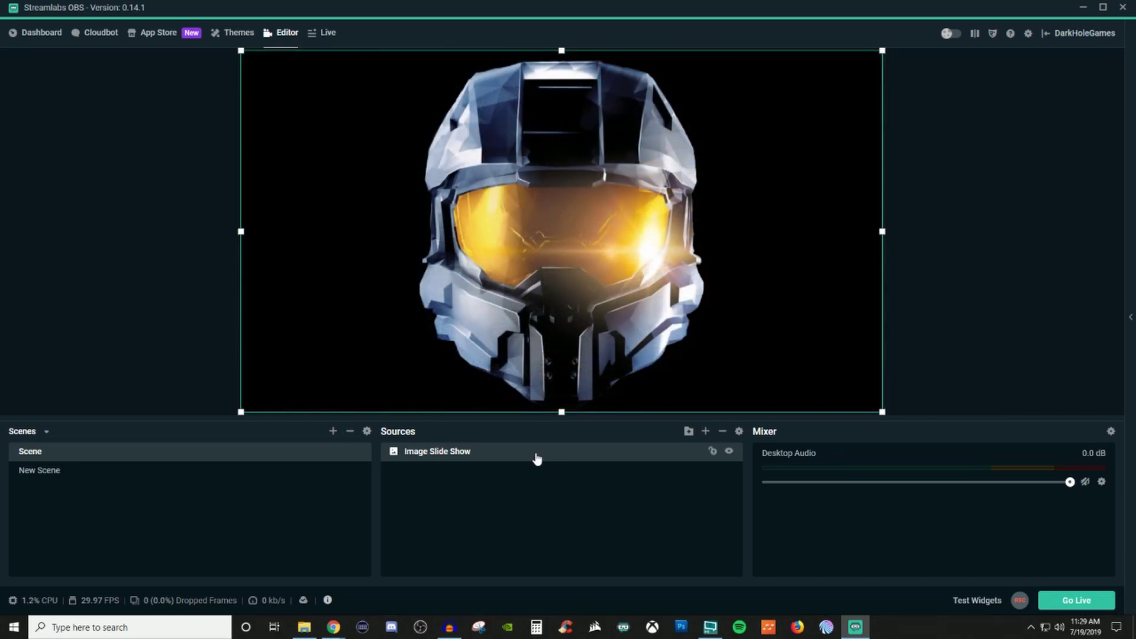
Reopen the slideshow's settings and try the Cut transition before returning to Fade.
right_click(536, 458)
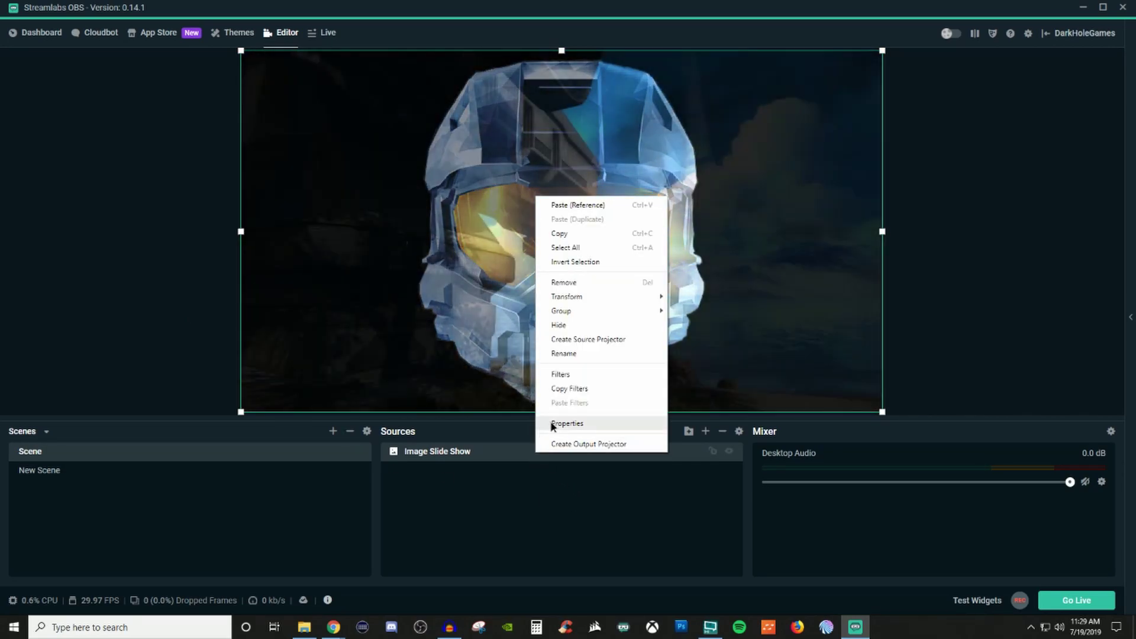
click(552, 423)
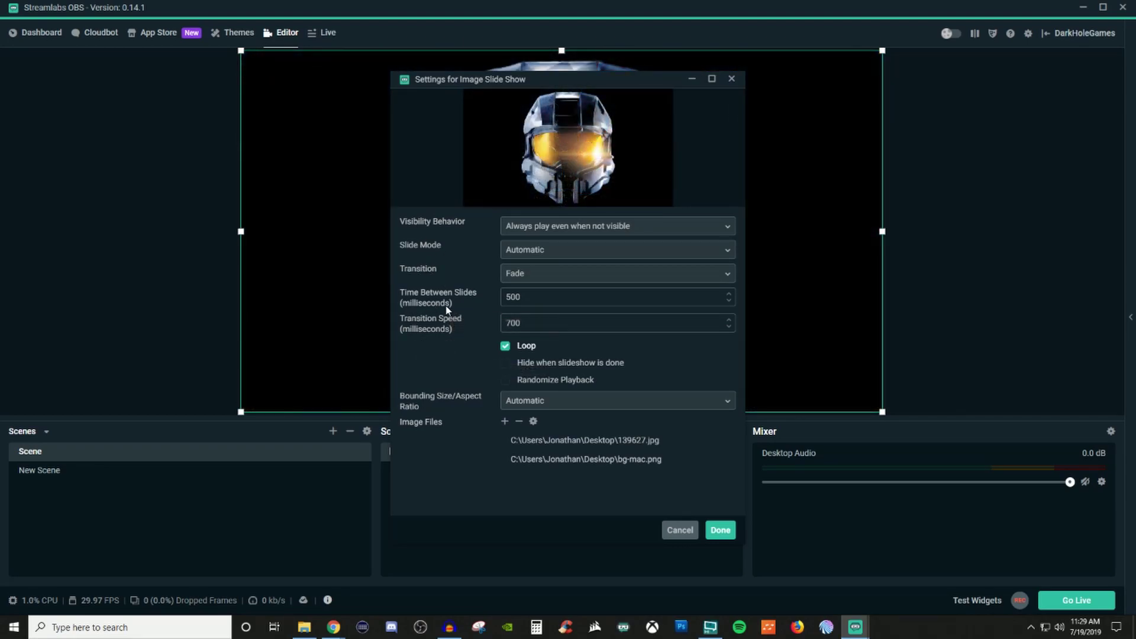
click(722, 276)
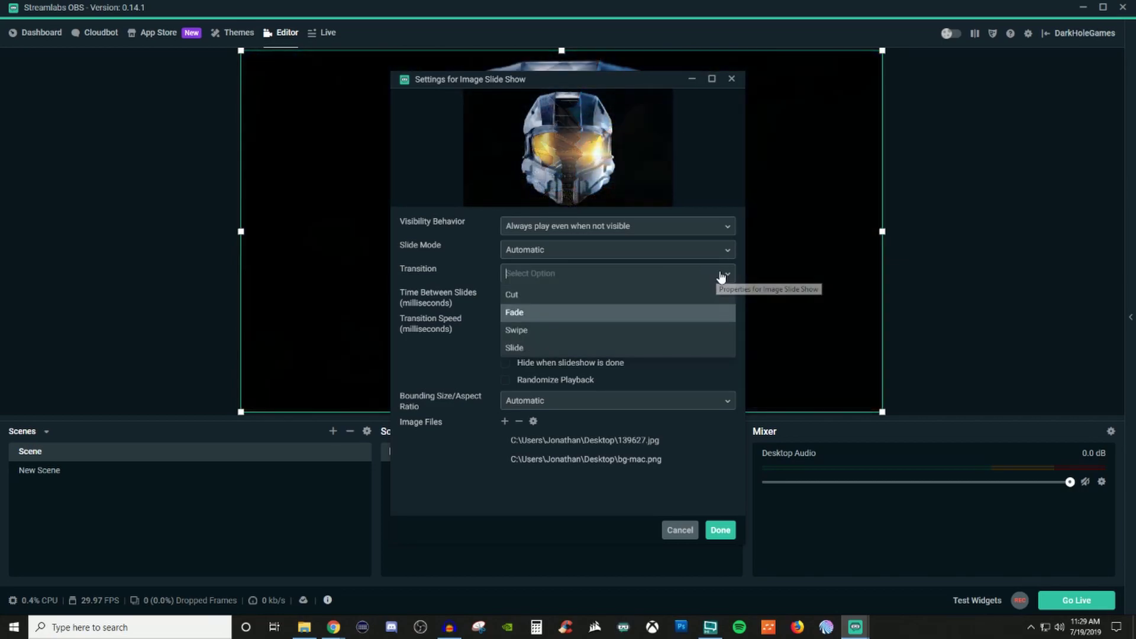
click(656, 296)
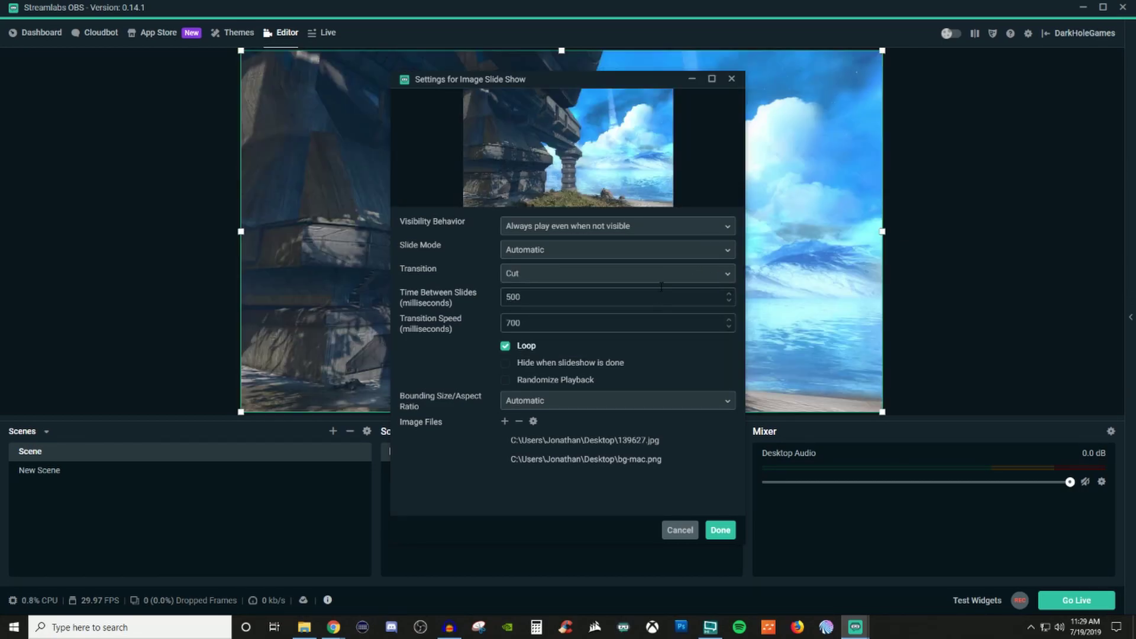
click(664, 277)
click(650, 309)
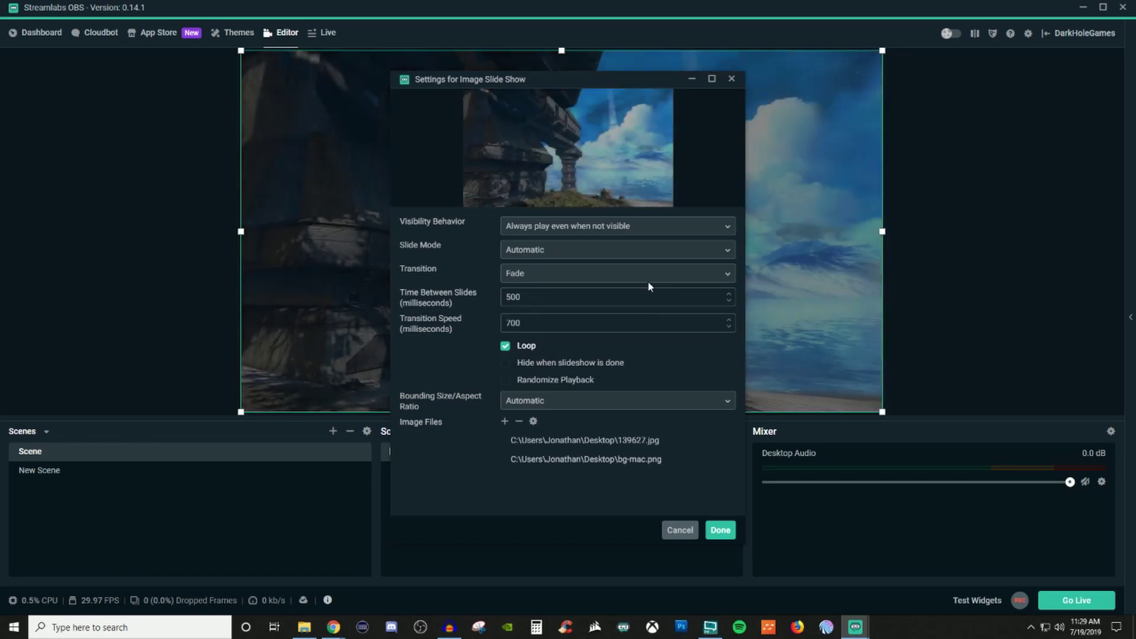
Preview the Swipe and Slide transitions, then set the transition back to Fade.
click(648, 277)
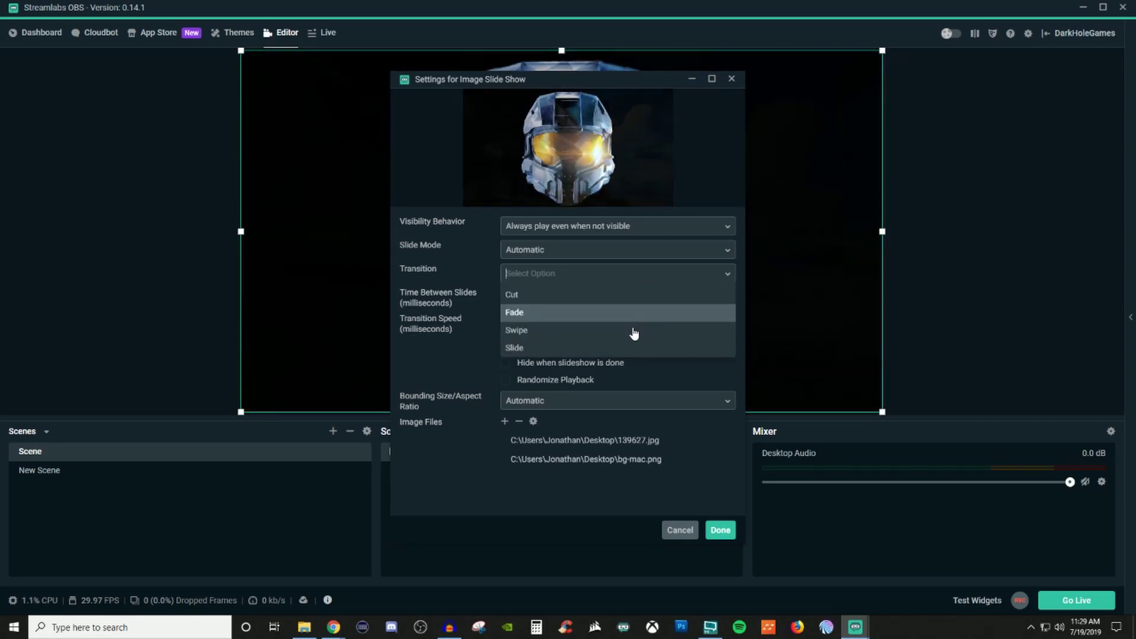
click(634, 331)
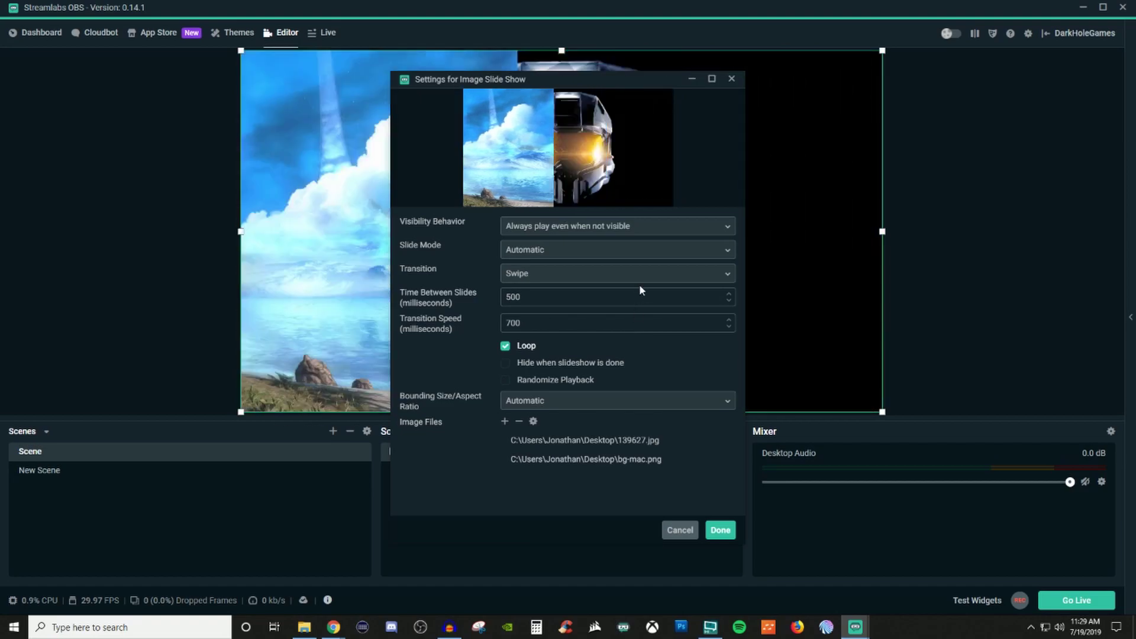
click(639, 277)
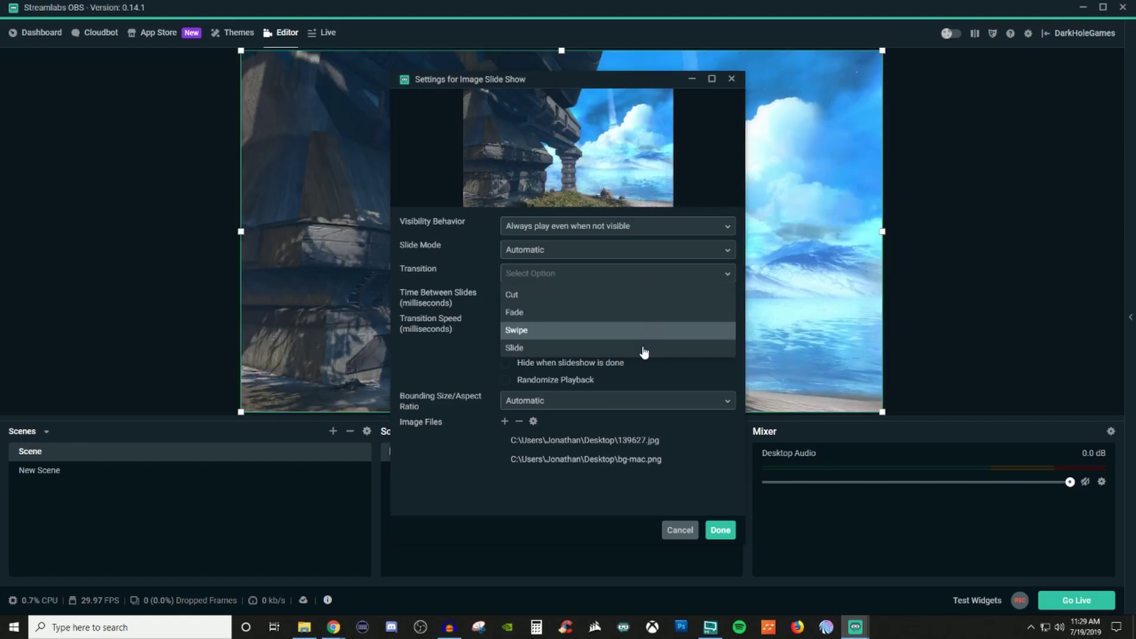
click(644, 350)
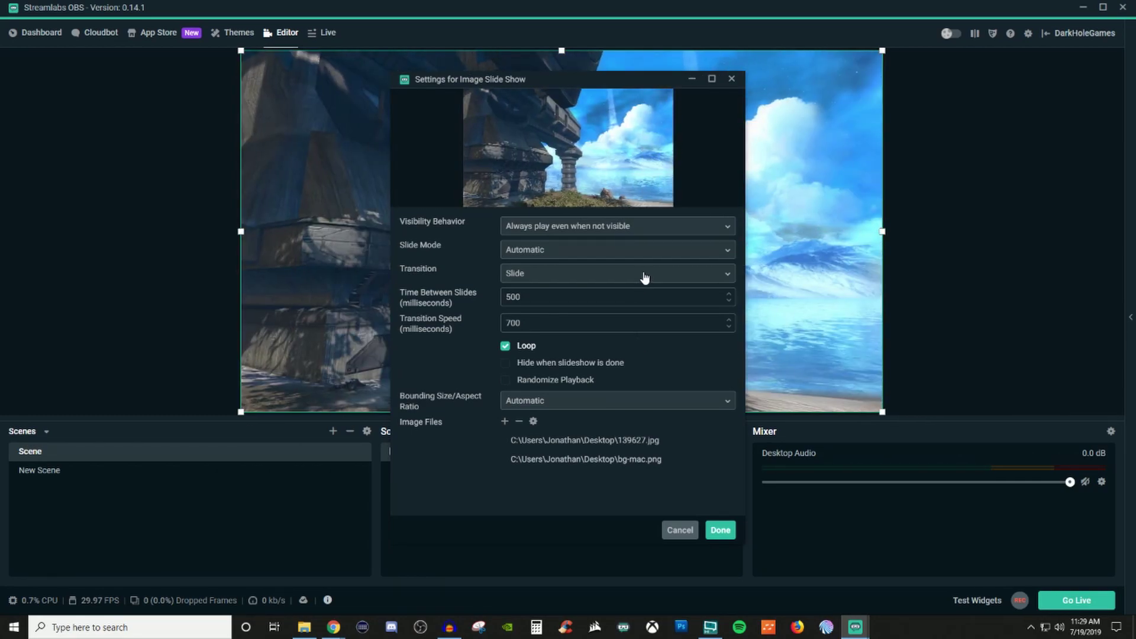
click(645, 274)
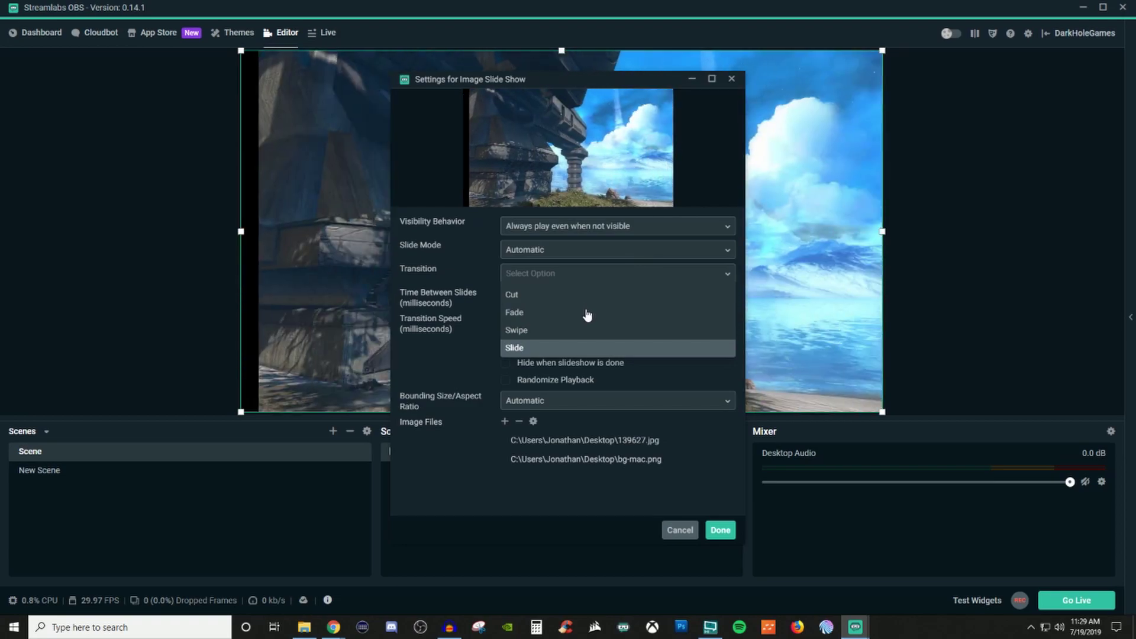
click(584, 313)
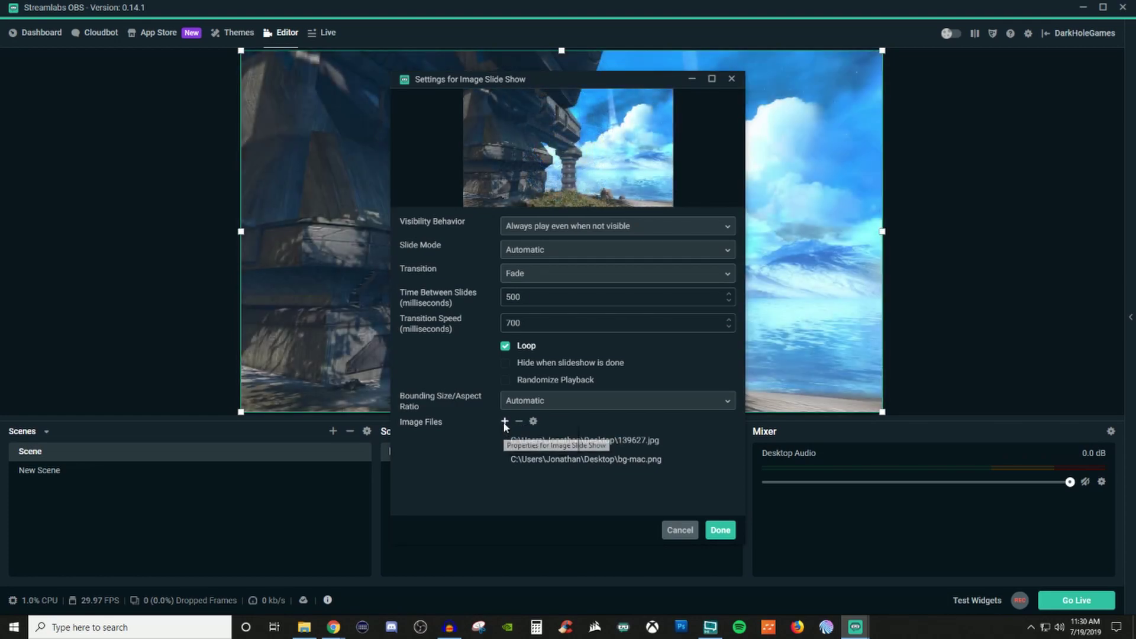
Add the Pictures folder 'when people talk about my videos' as a slideshow image directory.
click(505, 421)
click(520, 448)
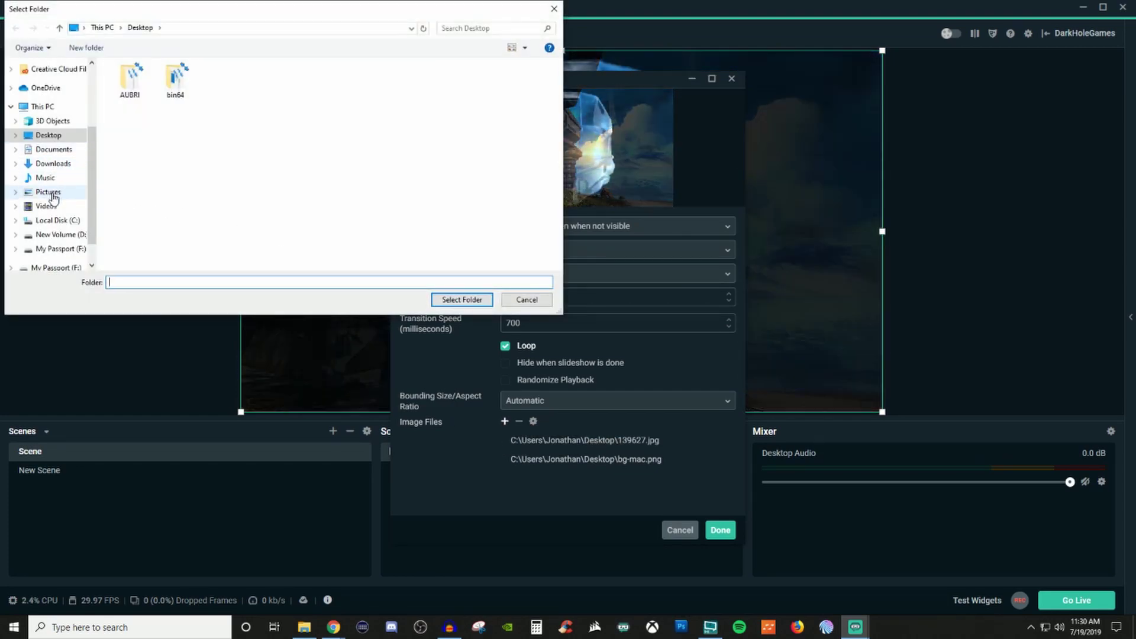
click(47, 192)
click(269, 174)
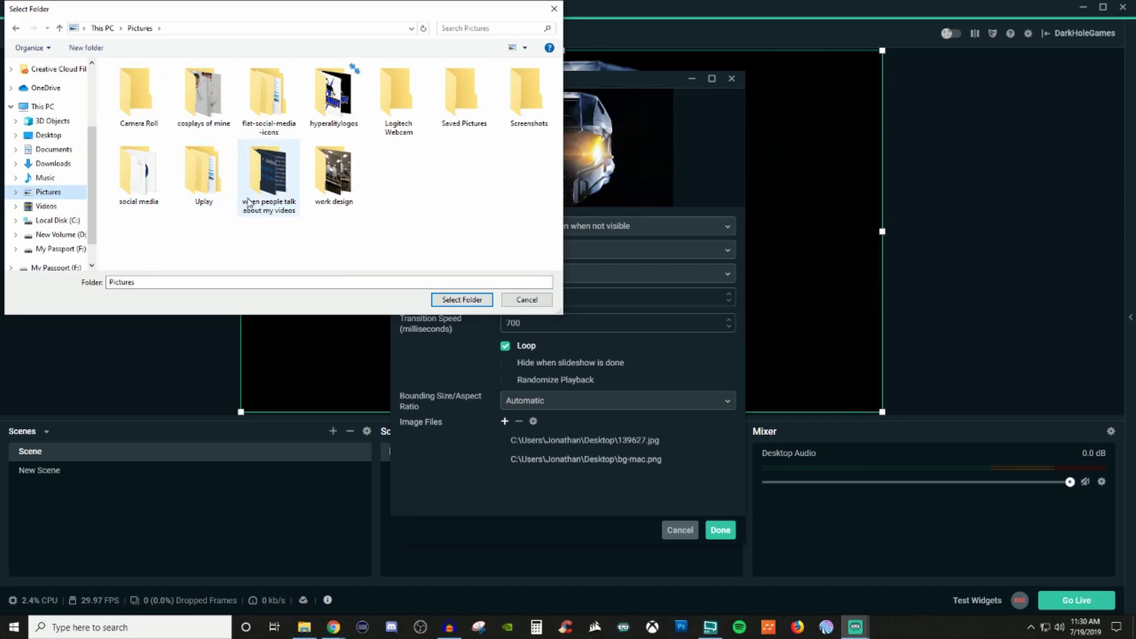
click(461, 299)
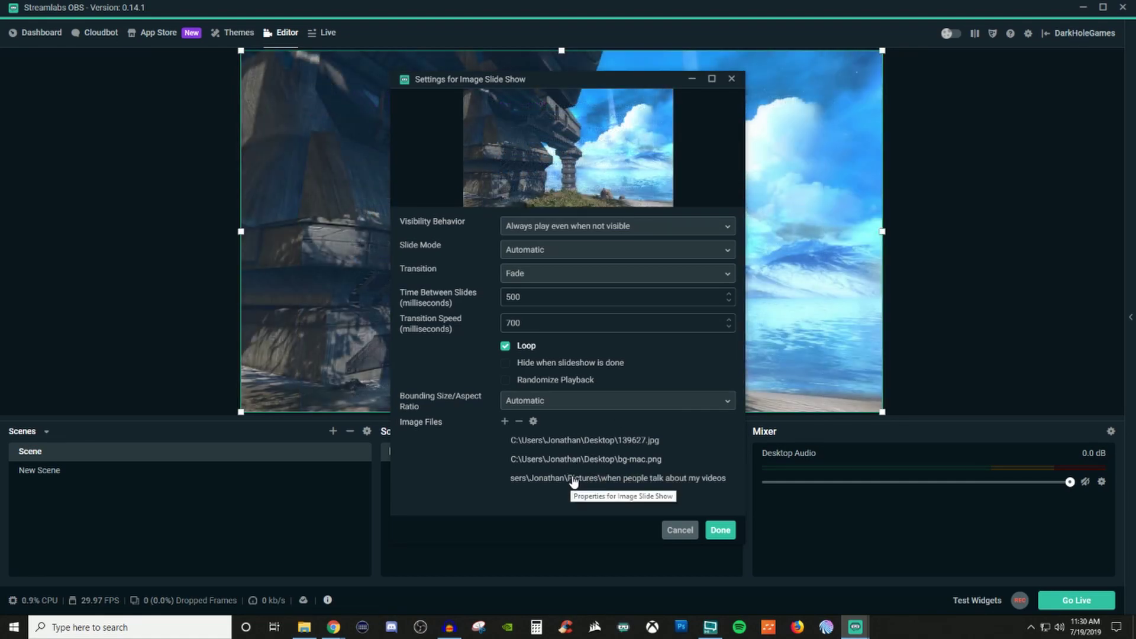
Drag the Pictures folder entry from third place to the top of the Image Files list.
drag(574, 482, 572, 445)
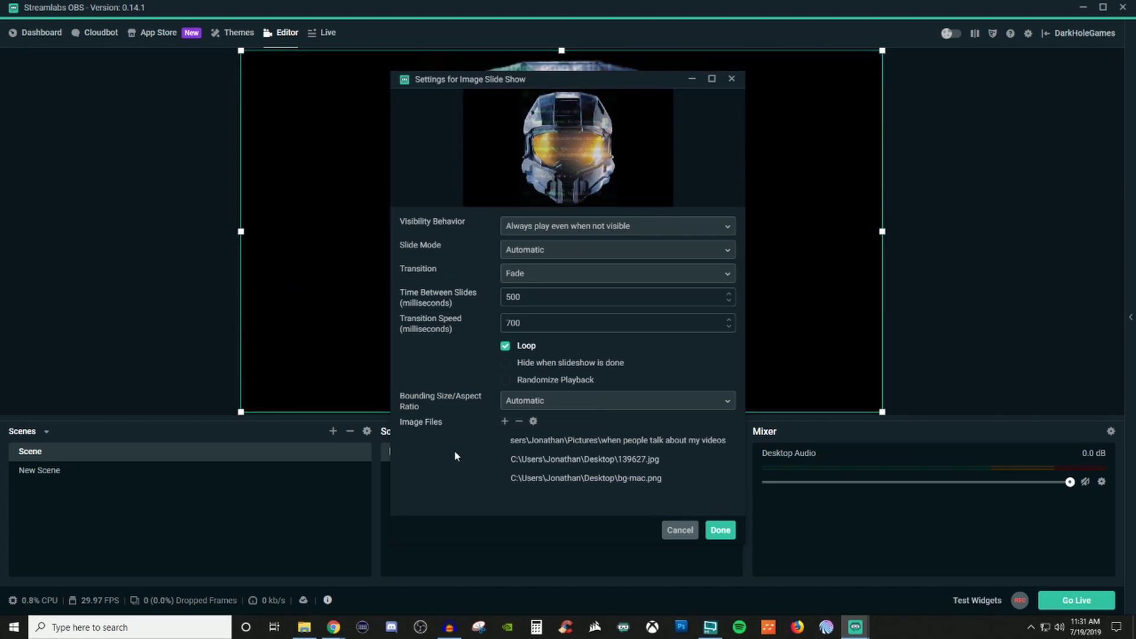
Turn Loop off, enable 'Hide when slideshow is done', and close the settings.
click(505, 347)
click(506, 363)
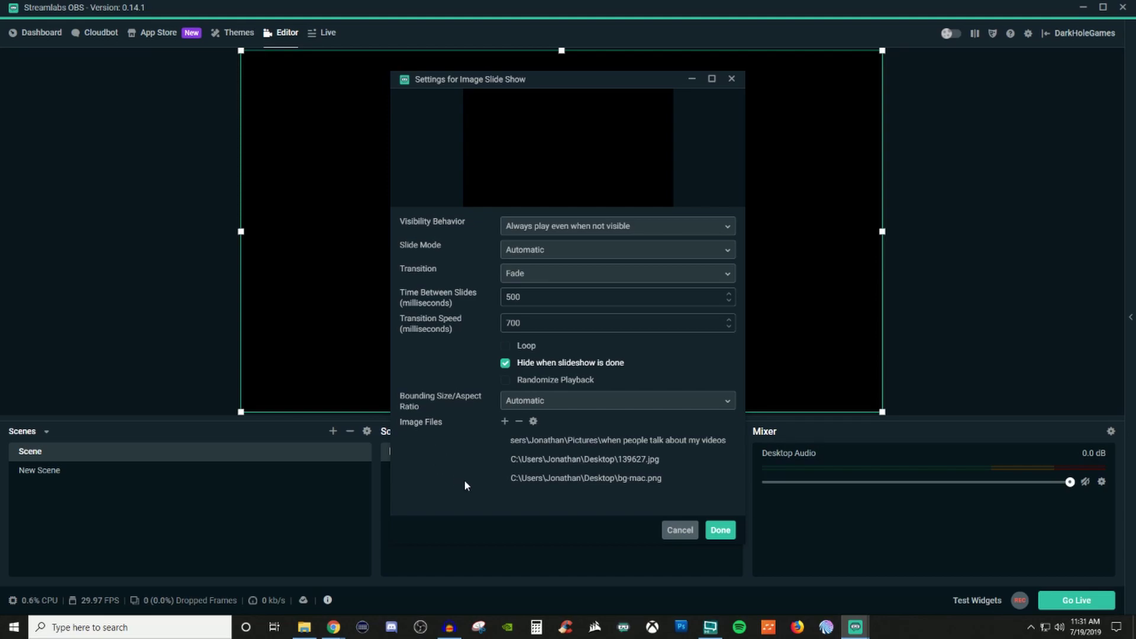
click(673, 530)
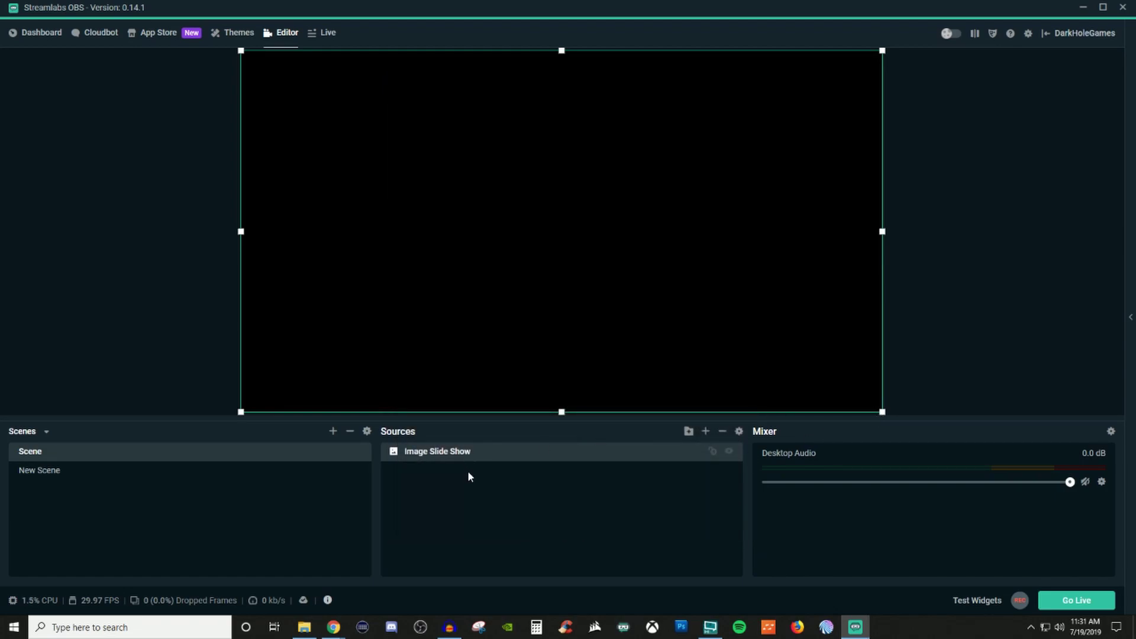
Reopen the slideshow's properties, turn Loop back on, and move the picture folder to the bottom.
right_click(488, 456)
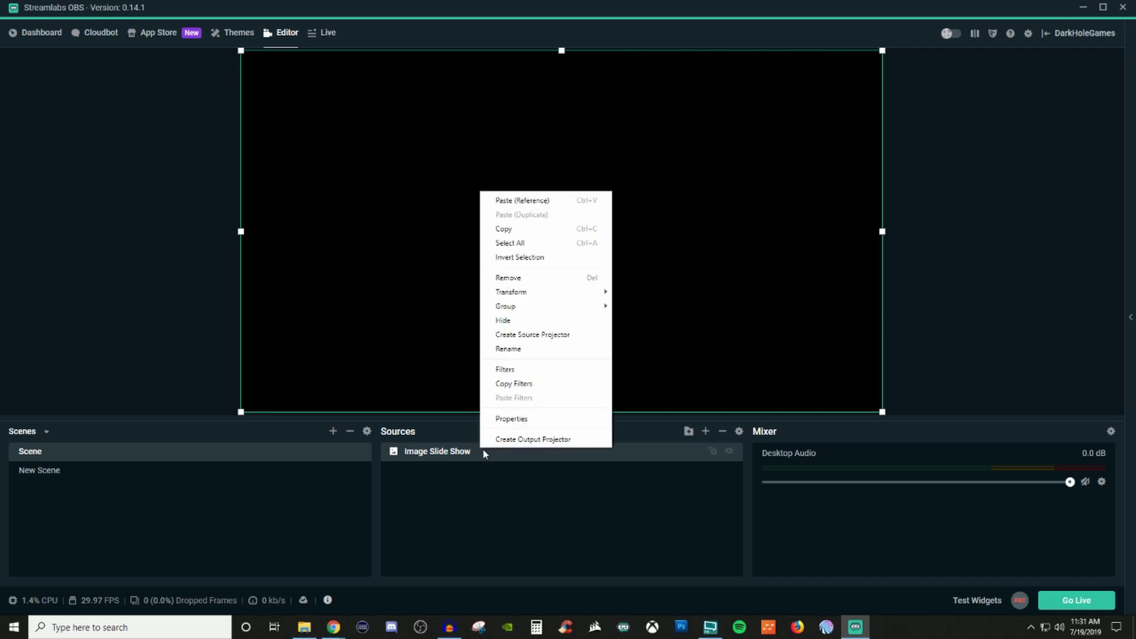
click(509, 419)
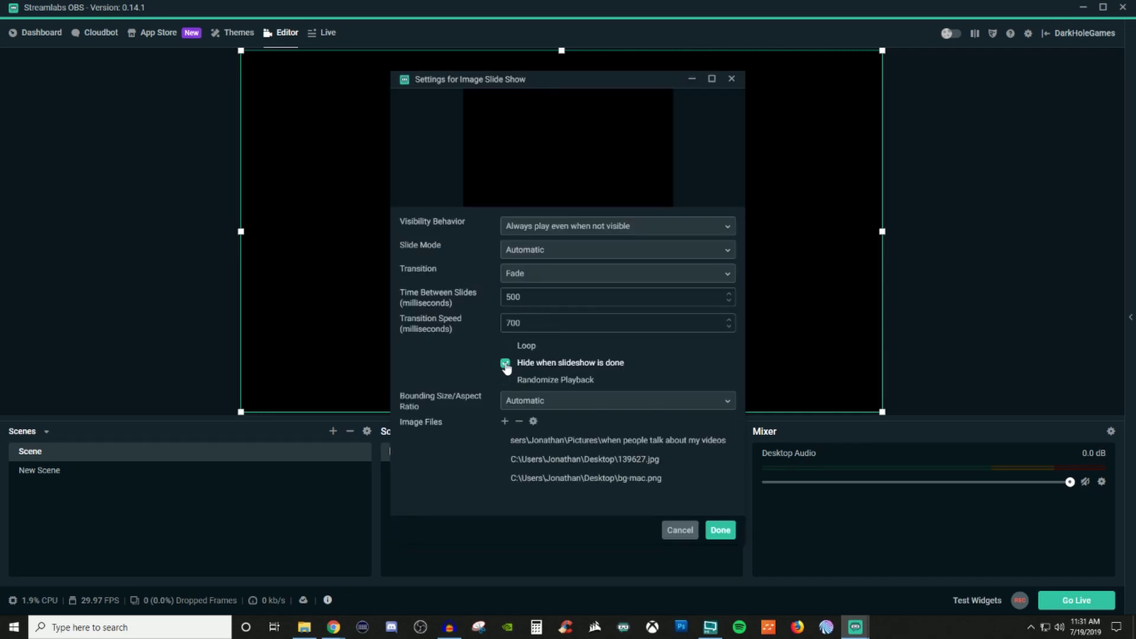
click(506, 347)
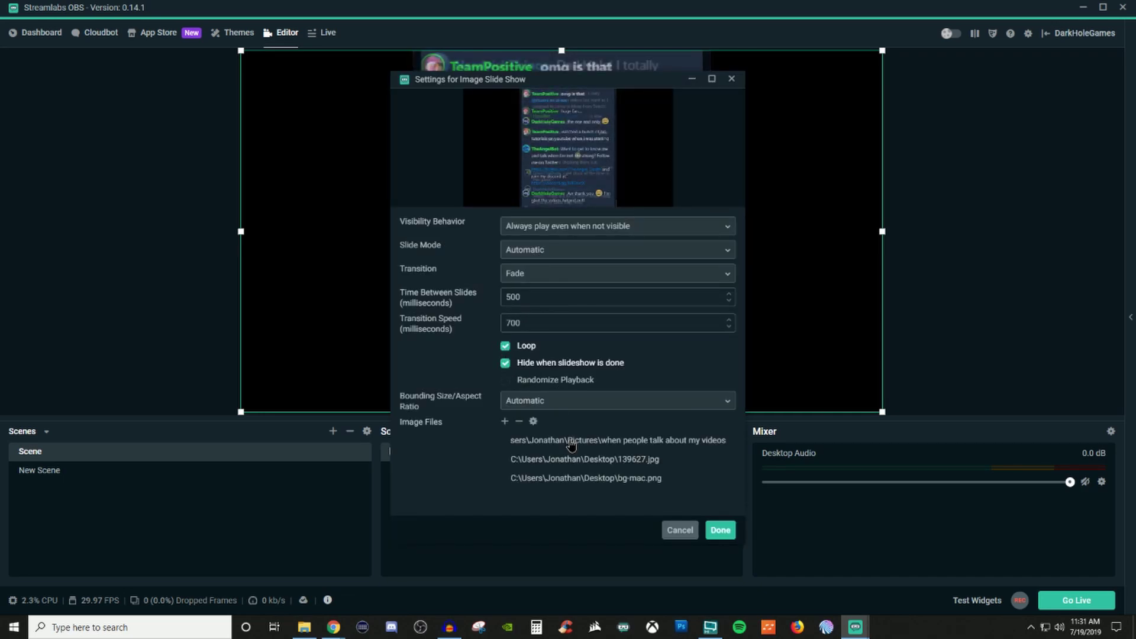
drag(571, 441, 575, 483)
click(720, 530)
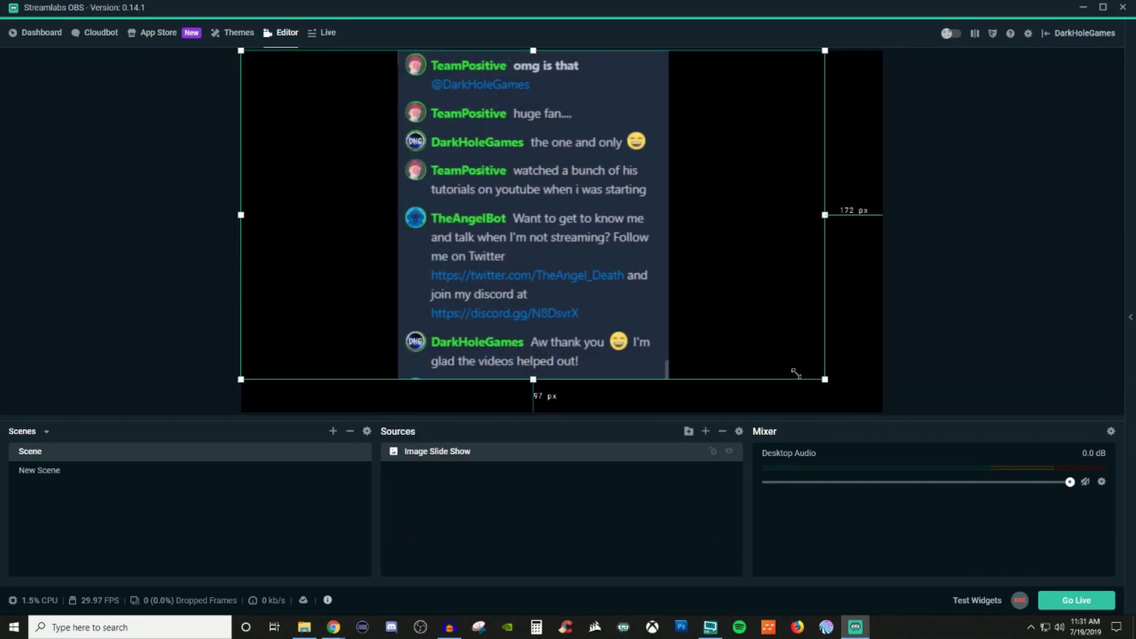
Shrink the Image Slide Show box and position it at the canvas left, about 90 px in.
drag(661, 302, 431, 167)
drag(337, 110, 549, 264)
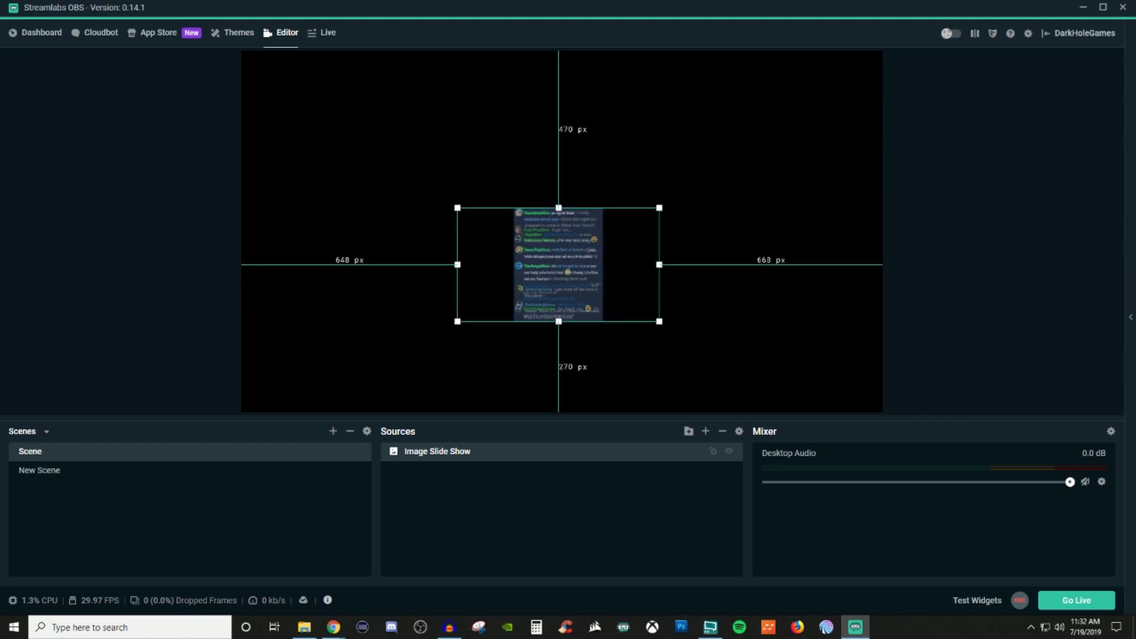
drag(559, 265, 372, 253)
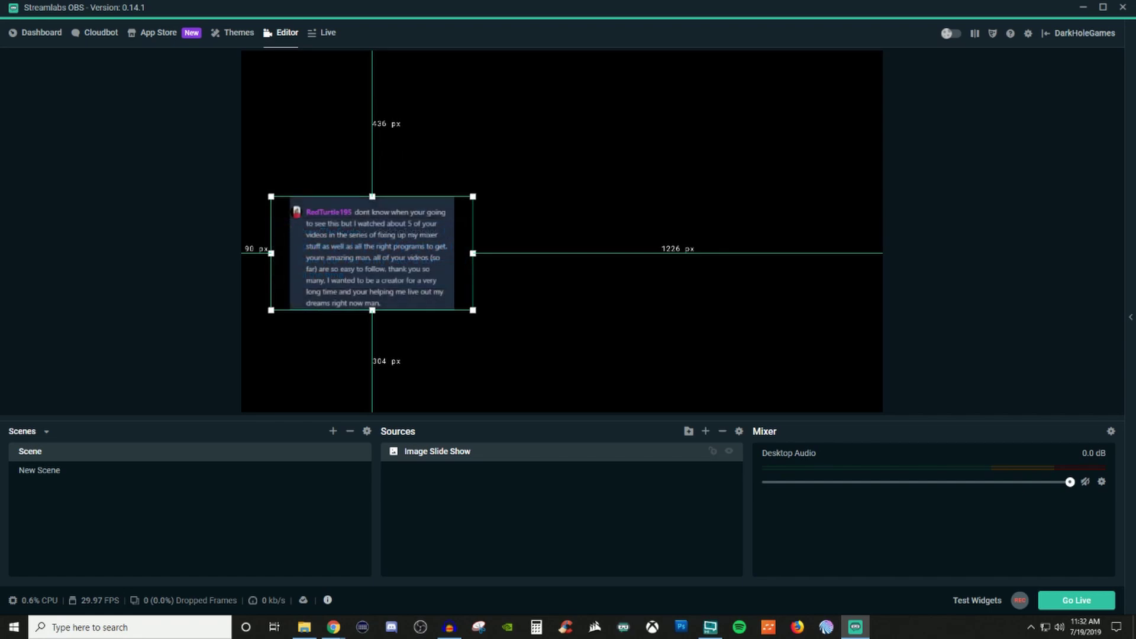
Toggle off the Image Slide Show source's visibility in the Sources panel.
click(729, 451)
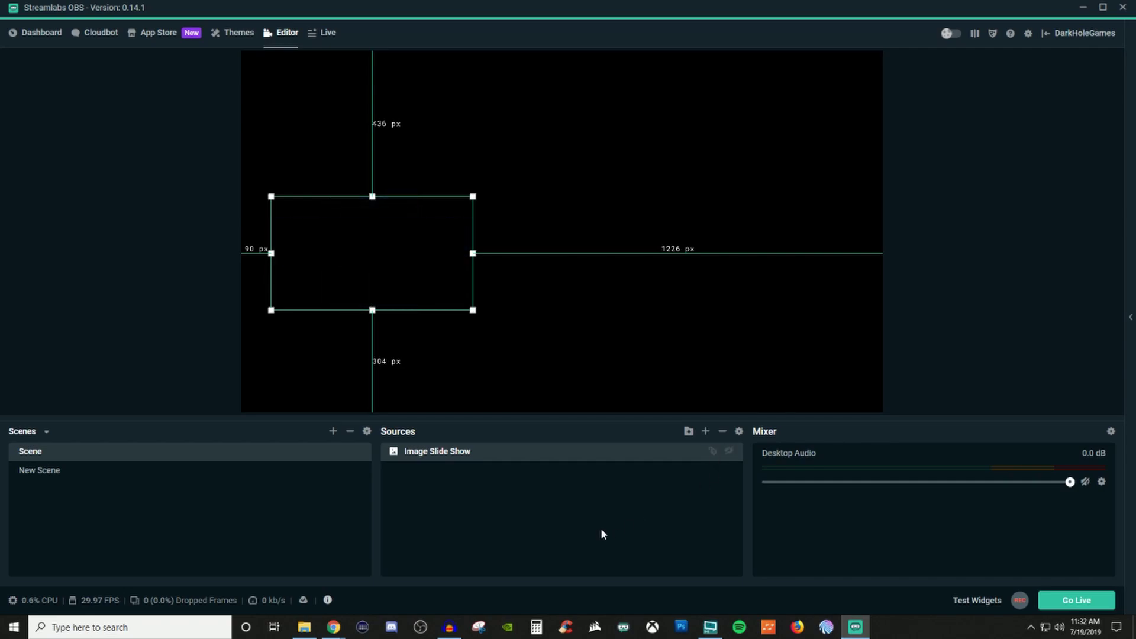